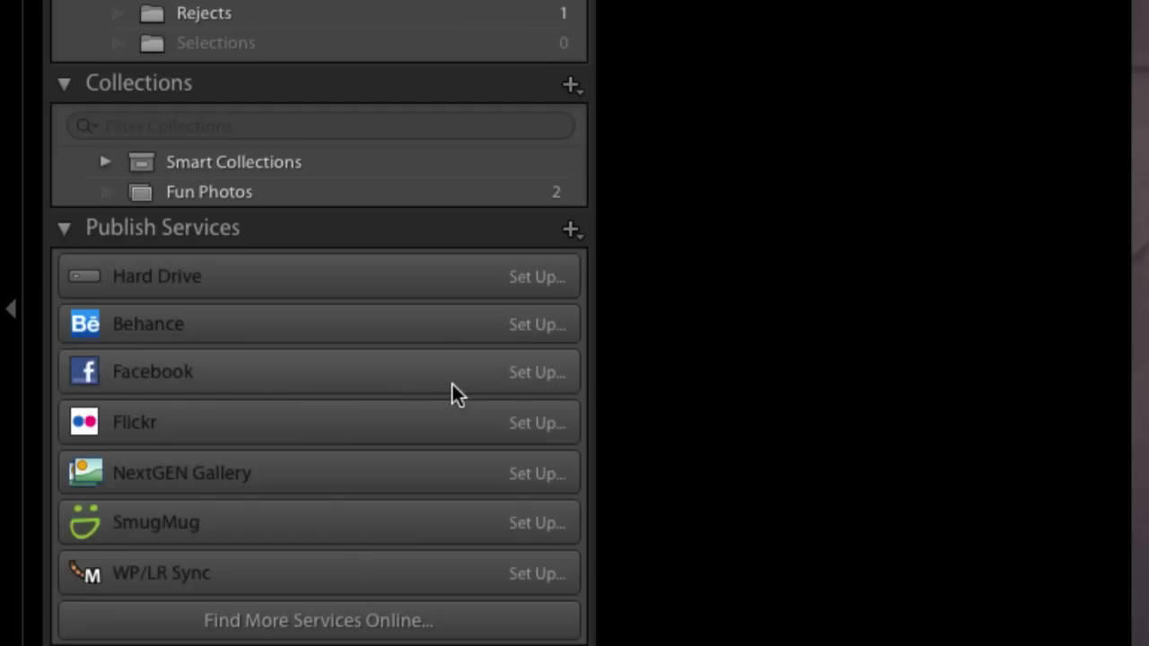
Step: Start the Facebook publish service setup with the authorized account and move its settings window aside
left_click(535, 373)
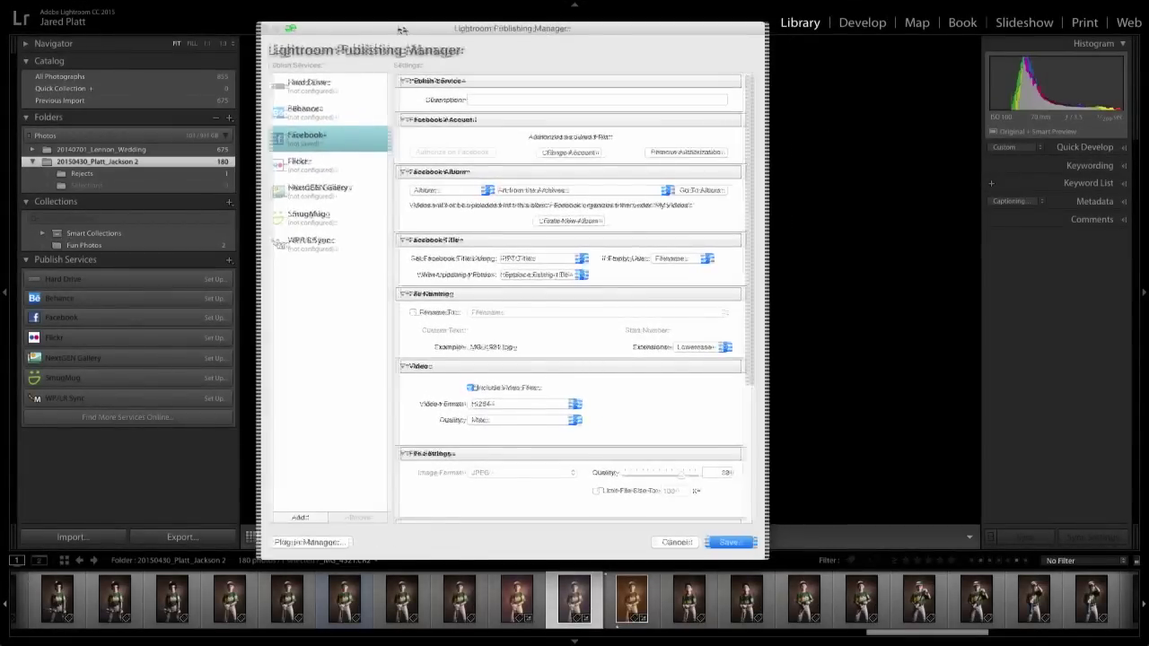
left_click_drag(401, 30, 422, 34)
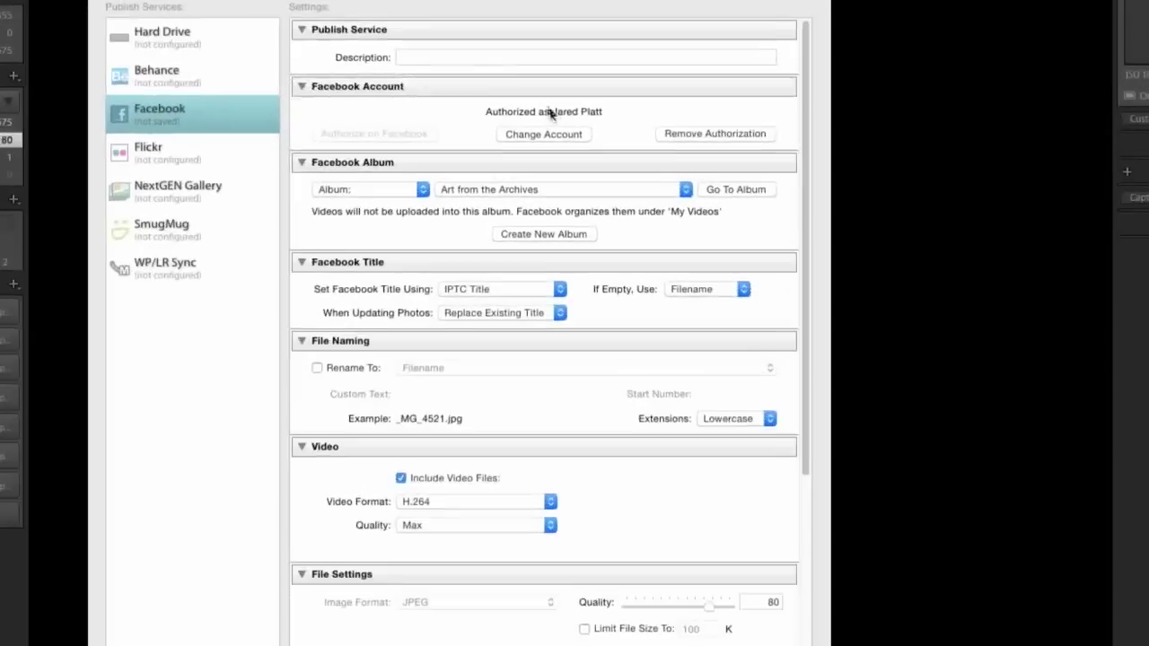
Step: Enter "He's almost a pro!" as the Facebook service description
left_click(452, 56)
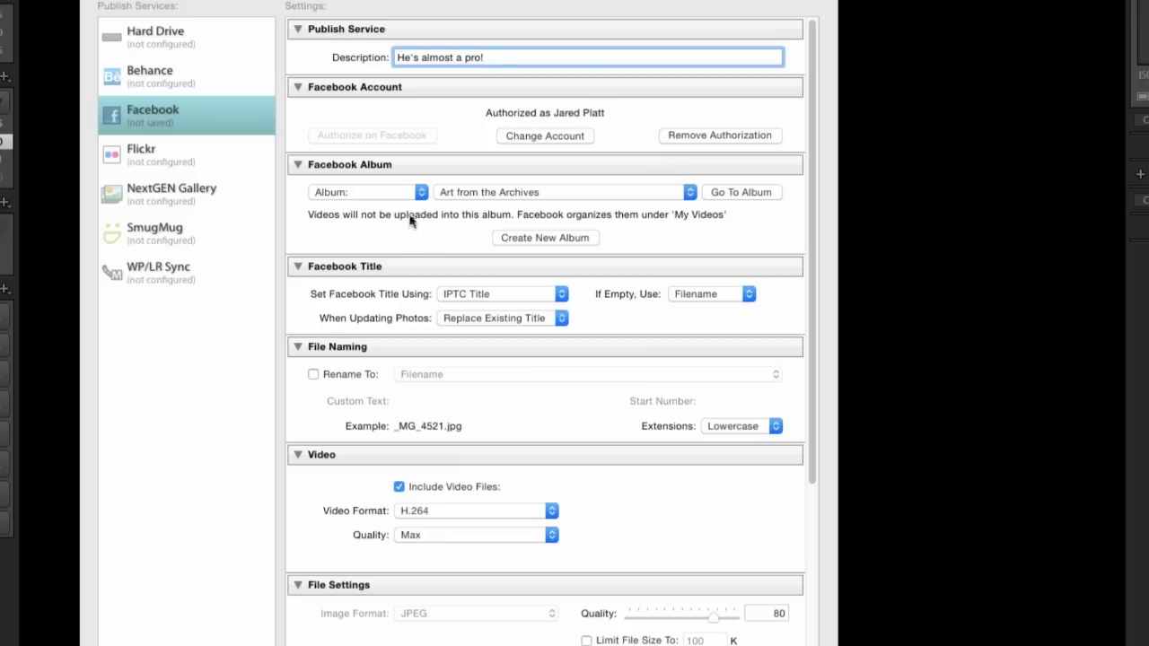
Step: Change the Facebook album from 'Art from the Archives' to 'Timeline Photos'
left_click(500, 193)
left_click(500, 192)
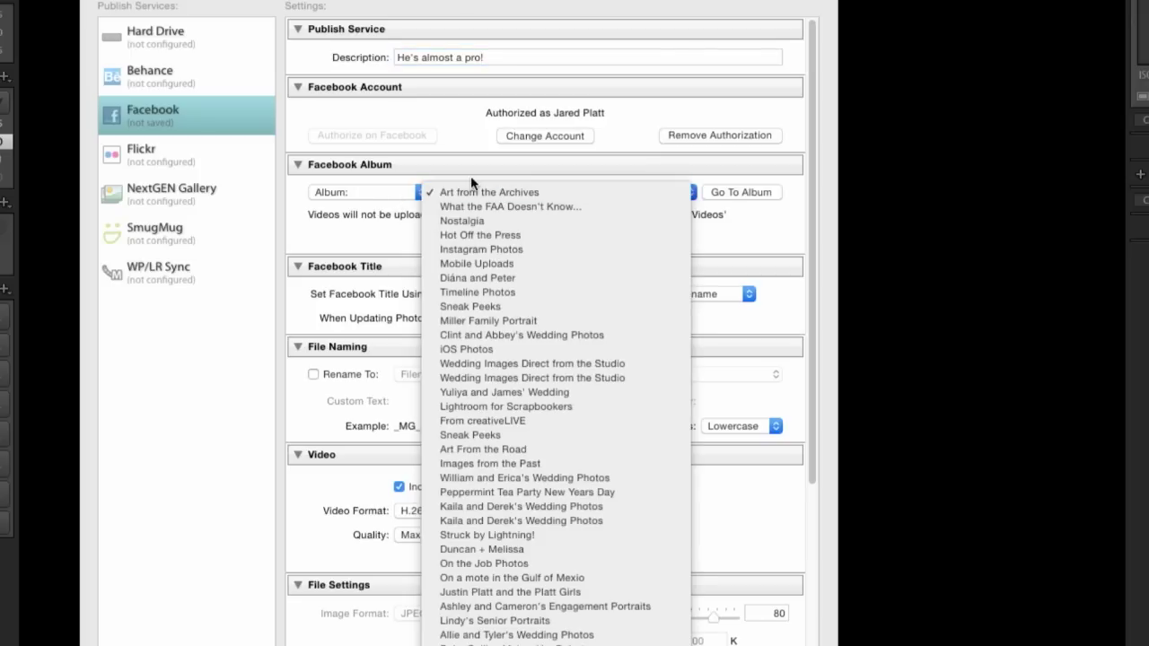
left_click(436, 192)
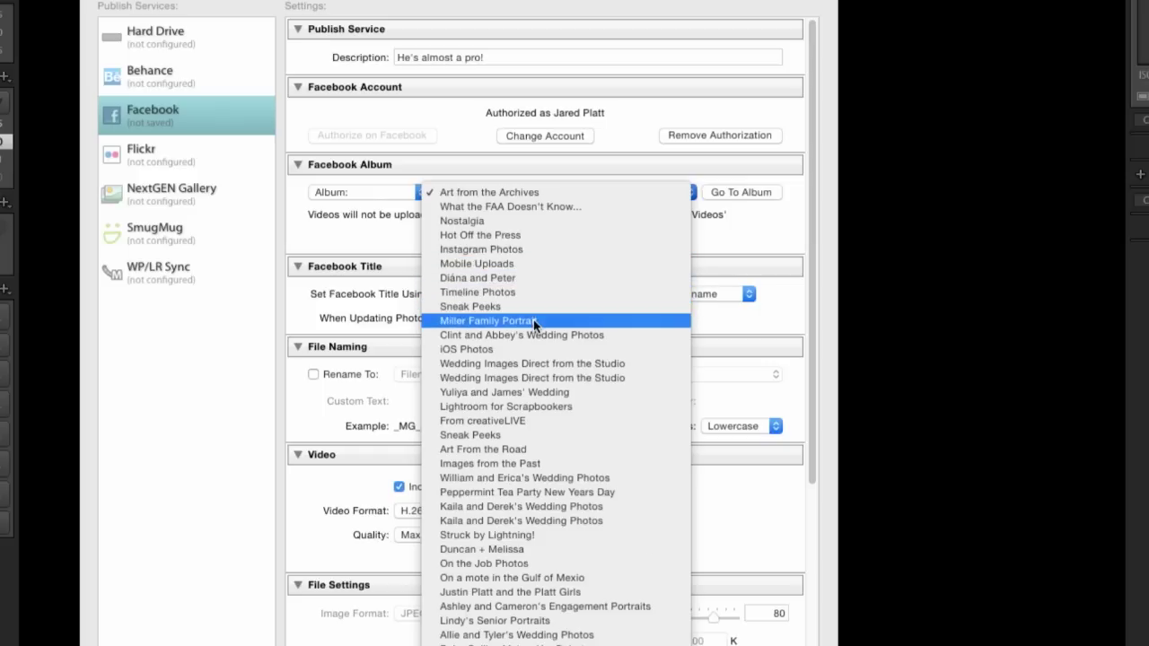
left_click(486, 293)
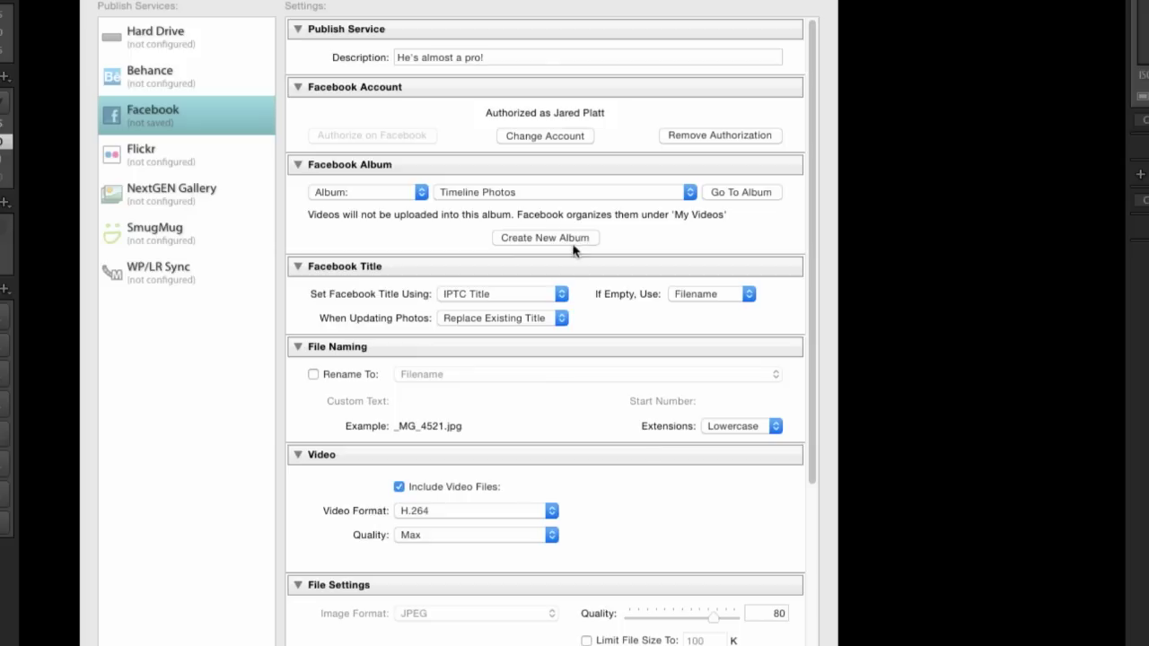
Step: Set JPEG quality to 85, keeping the 960-pixel long-edge resize
scroll(520, 329, "down", 3)
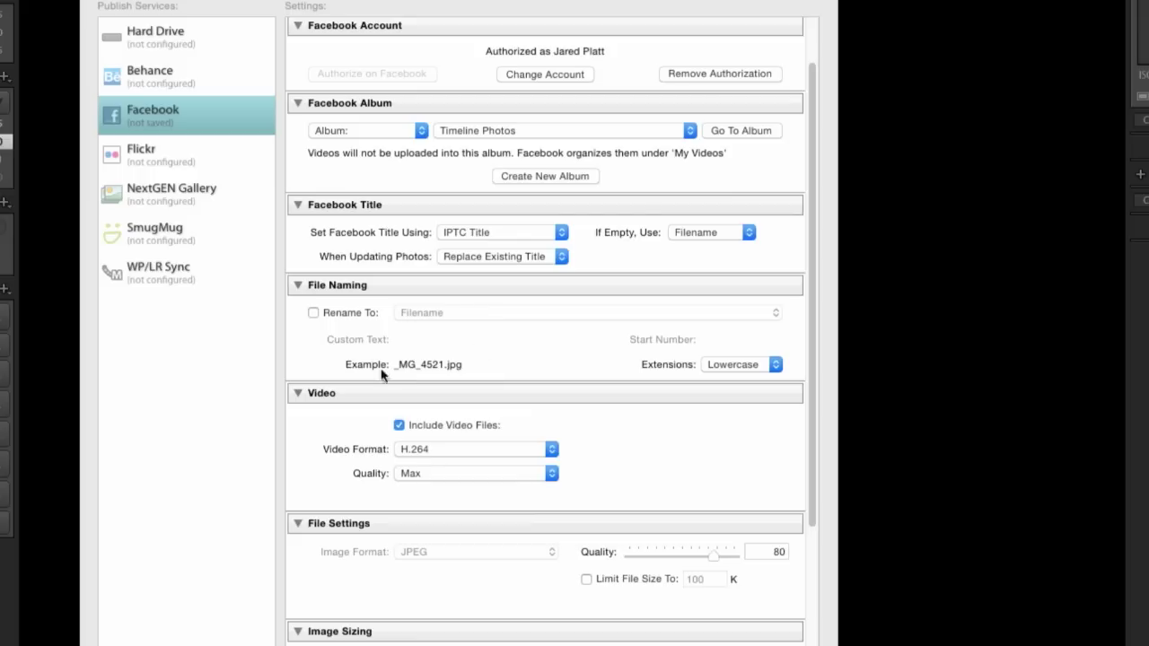
scroll(529, 421, "down", 5)
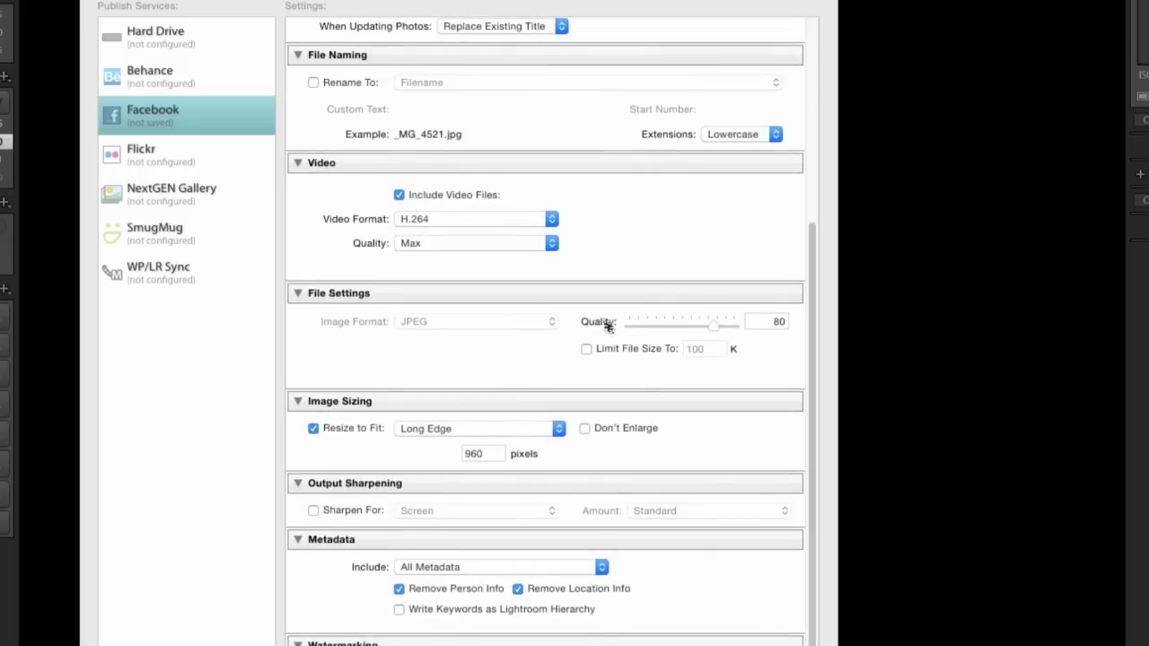
left_click_drag(710, 331, 715, 332)
double_click(492, 453)
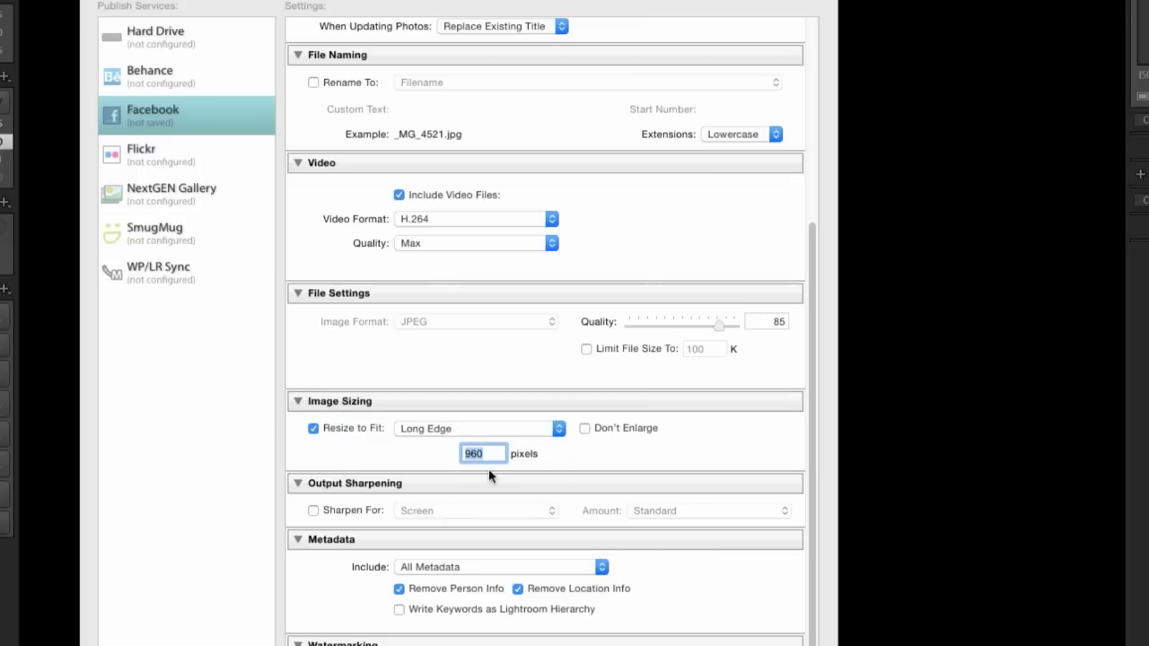
left_click(555, 461)
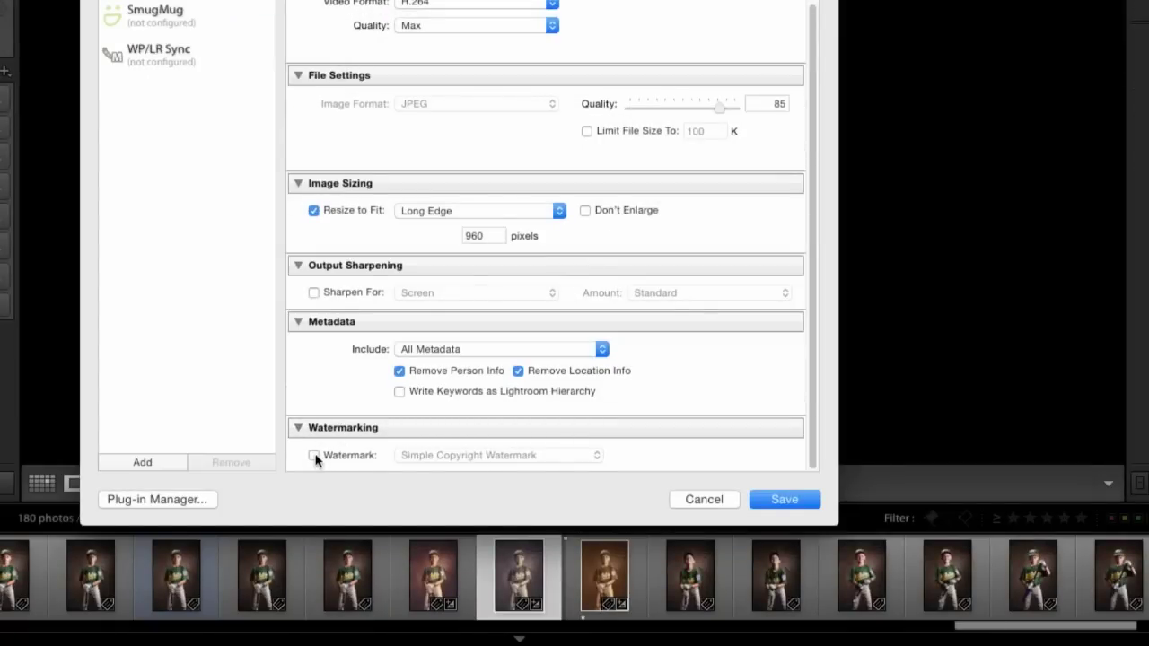
Step: Turn on watermarking and bring up the Watermark Editor, moved aside
left_click(313, 456)
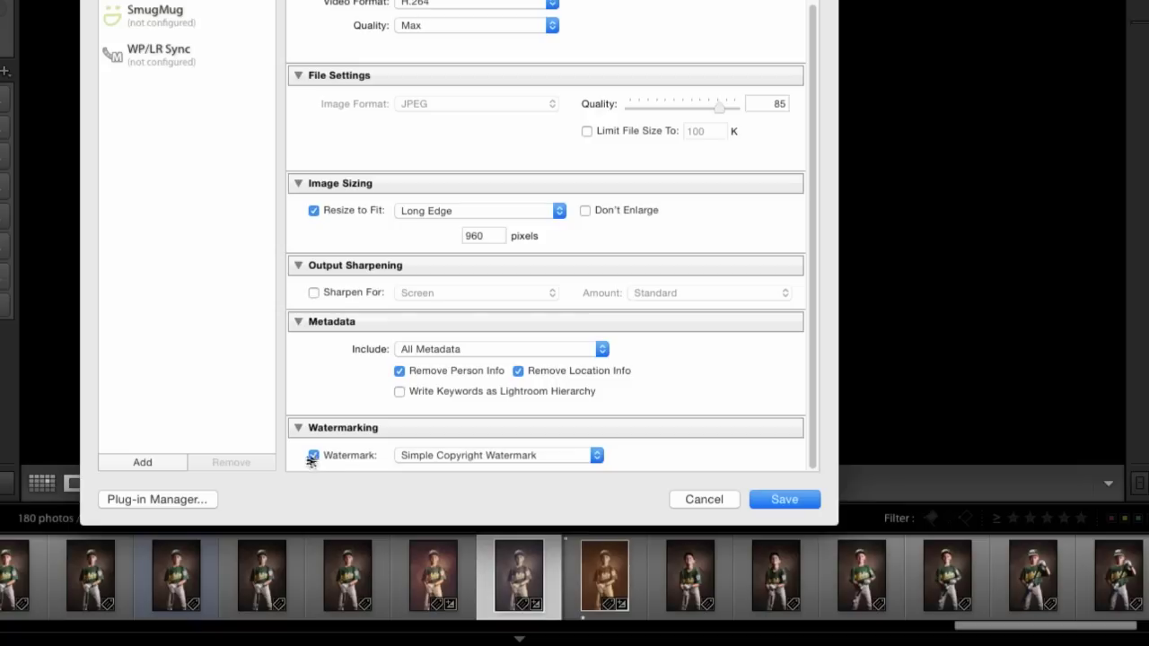
left_click(437, 454)
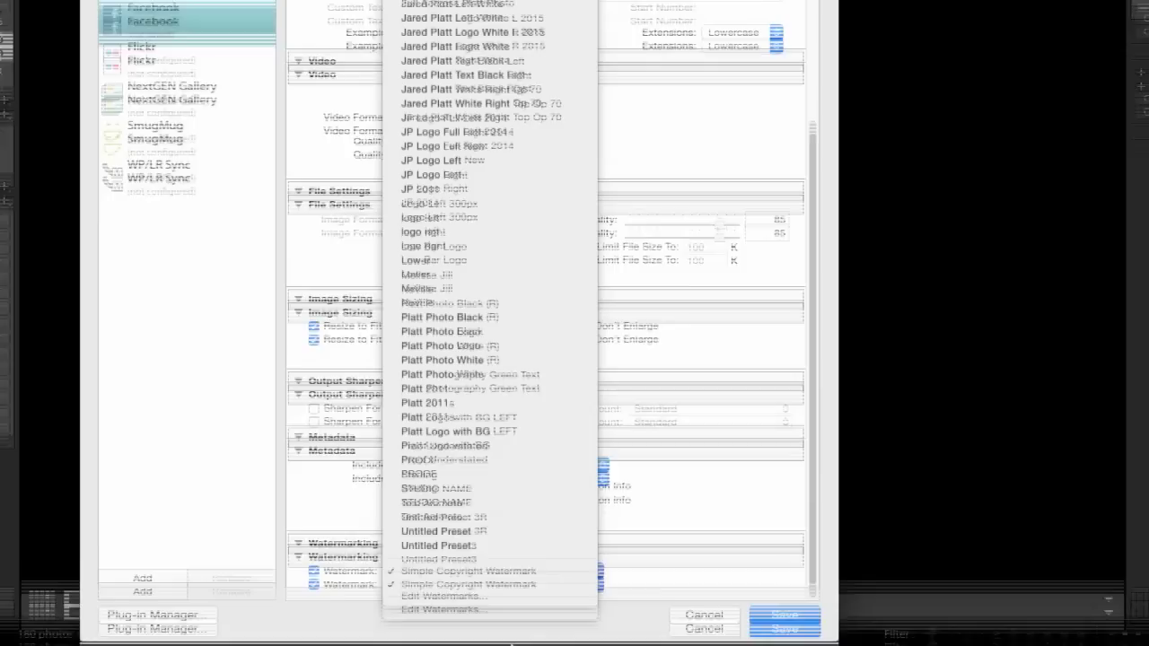
left_click(497, 583)
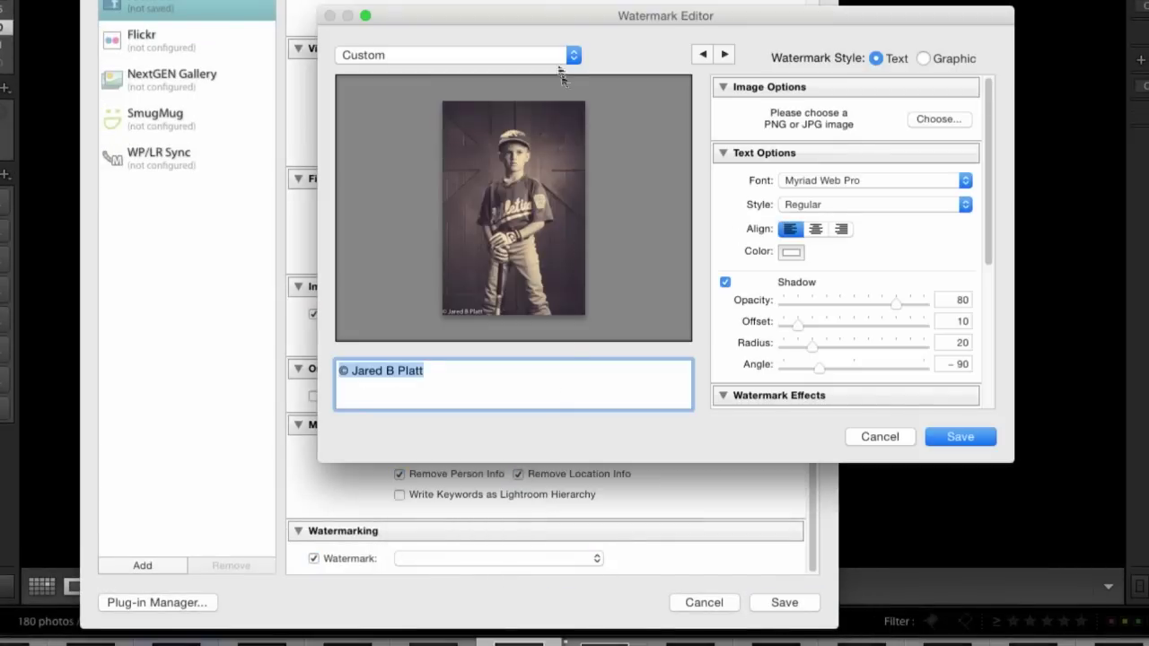
left_click_drag(558, 19, 492, 83)
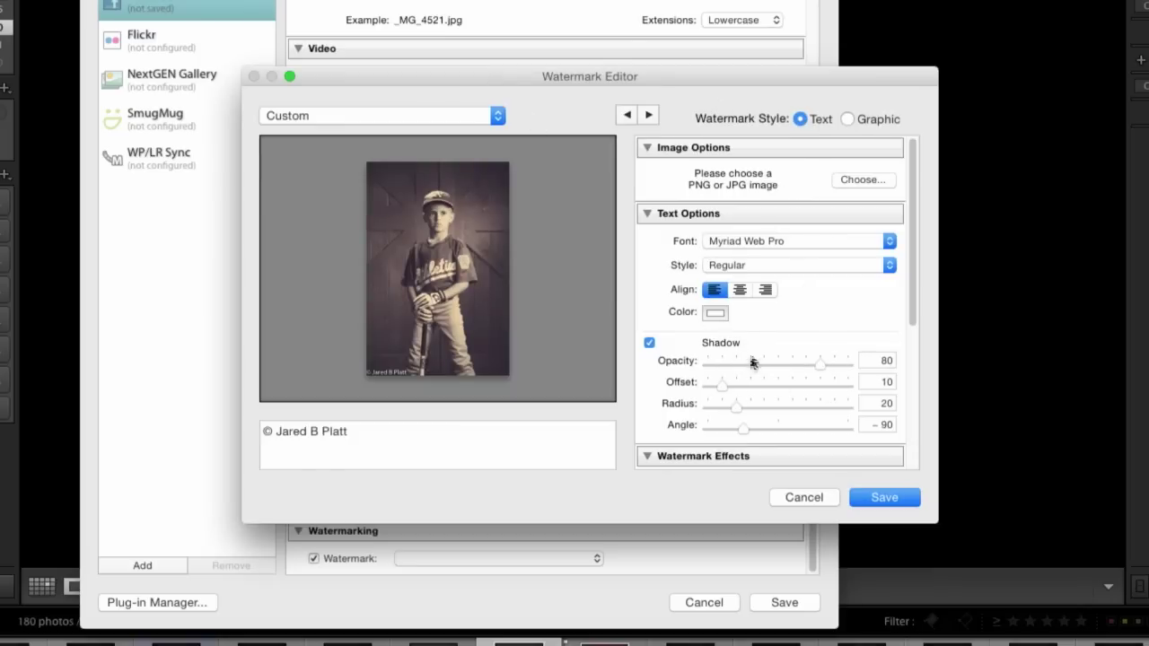
Step: Enlarge then shrink the copyright text watermark on the baseball portrait preview
left_click(372, 375)
left_click_drag(387, 372, 465, 271)
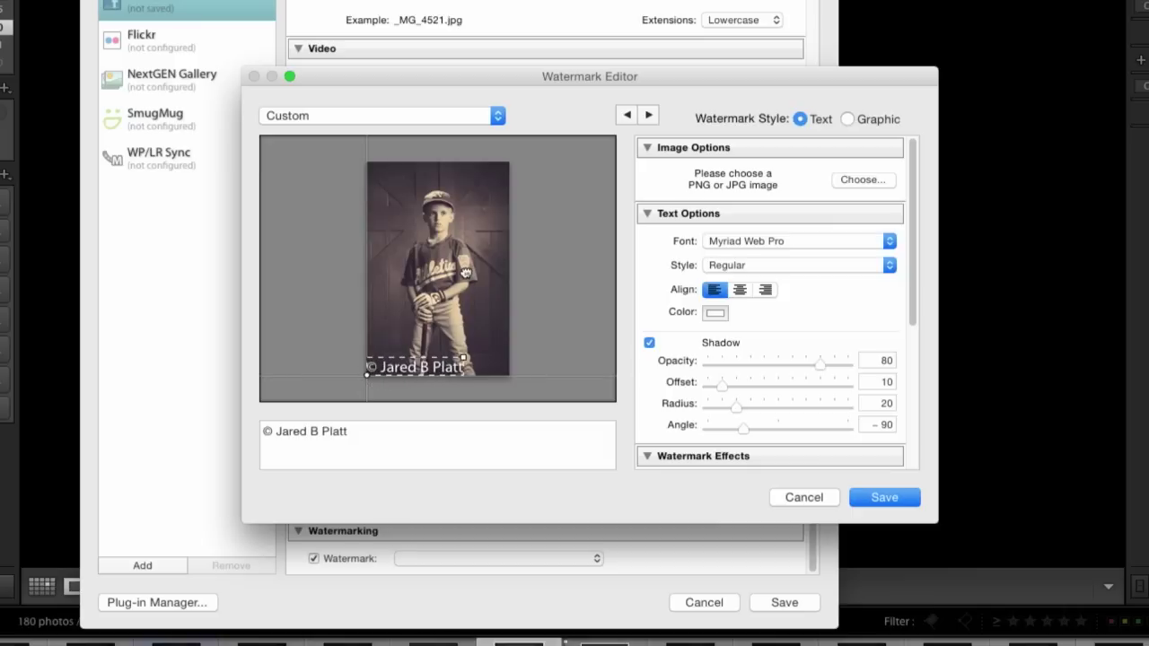
left_click_drag(463, 358, 400, 371)
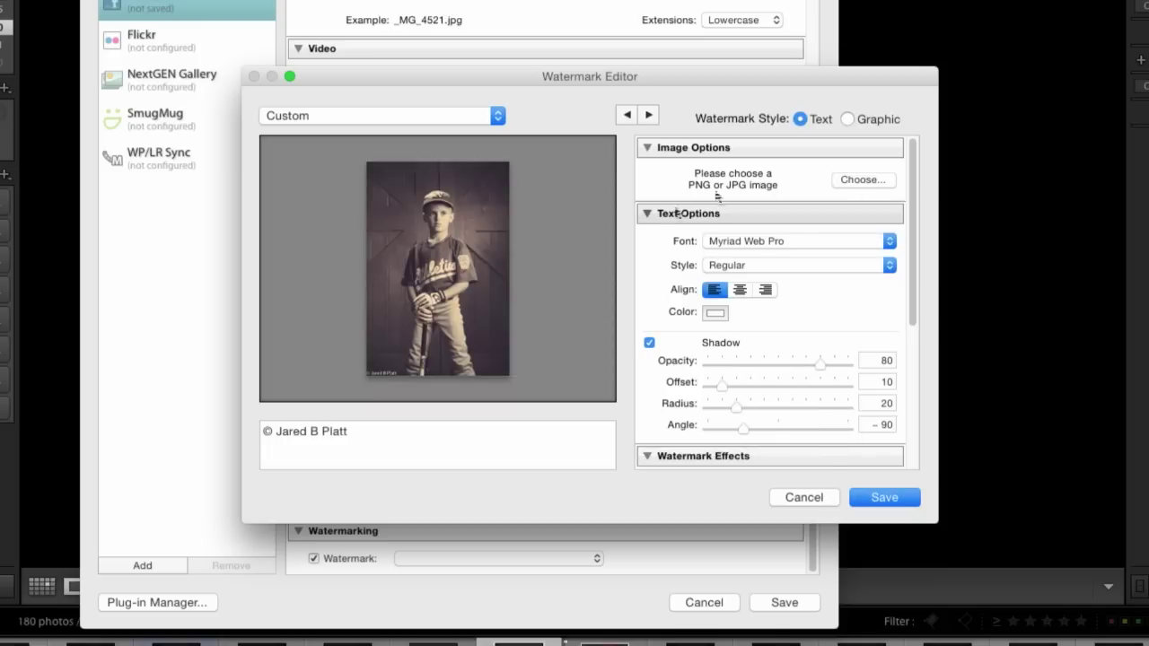
left_click(371, 115)
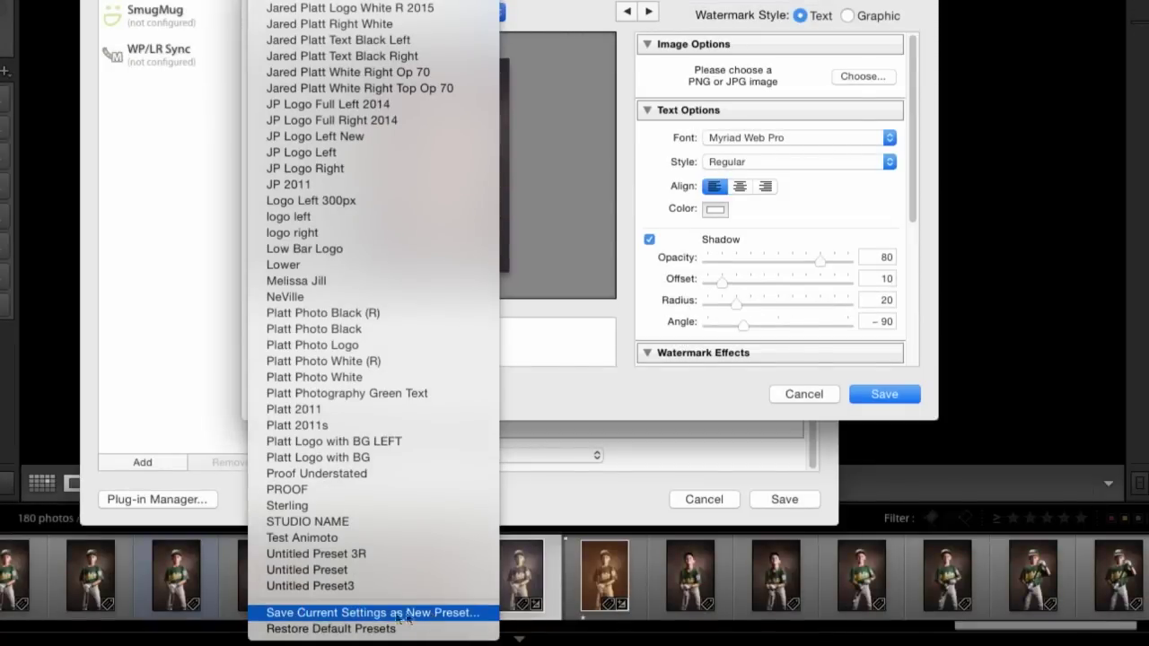
Step: Cancel the Watermark Editor, pick the white logo watermark preset, and save the Facebook service
left_click(546, 371)
left_click(813, 392)
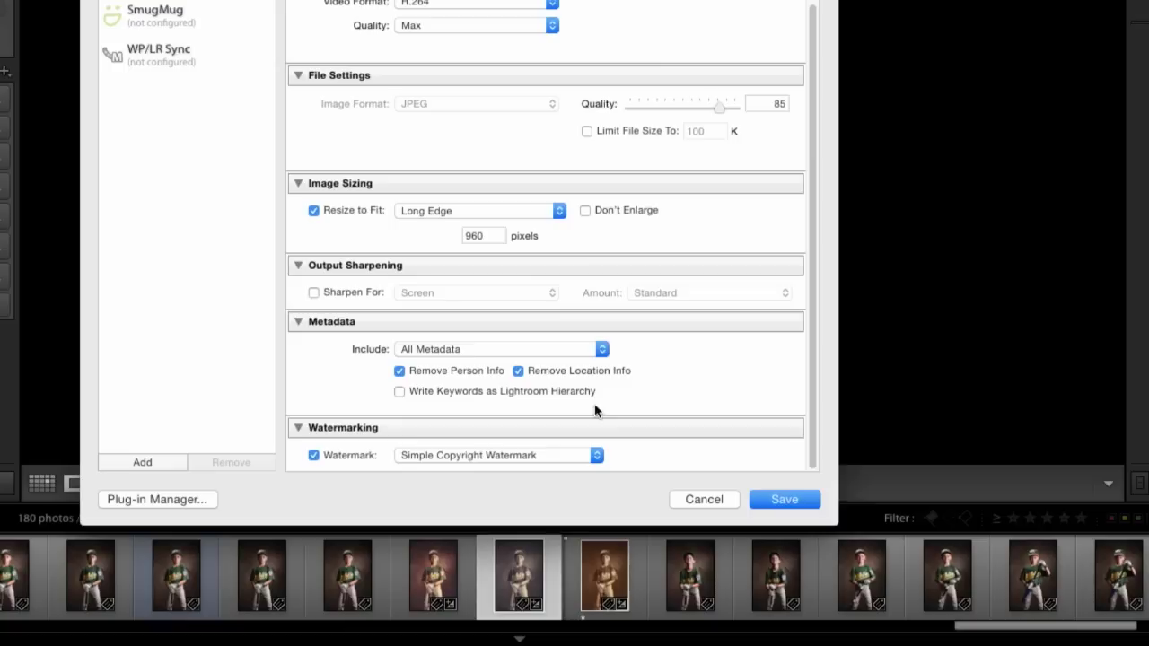
left_click(549, 457)
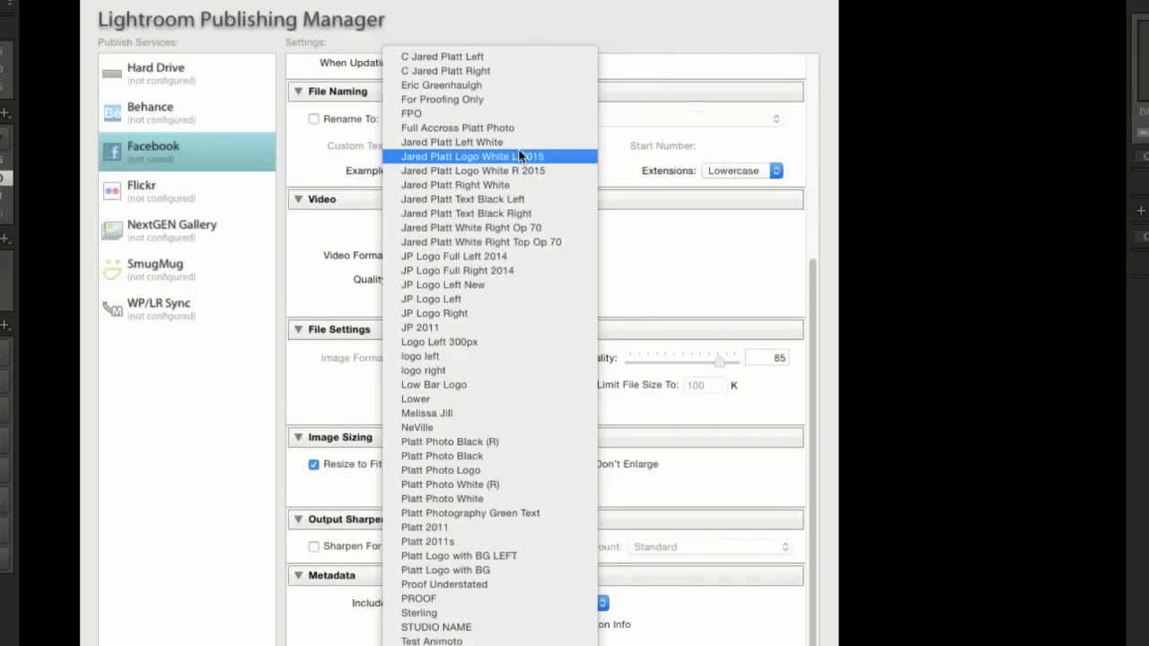
left_click(515, 159)
scroll(595, 521, "down", 2)
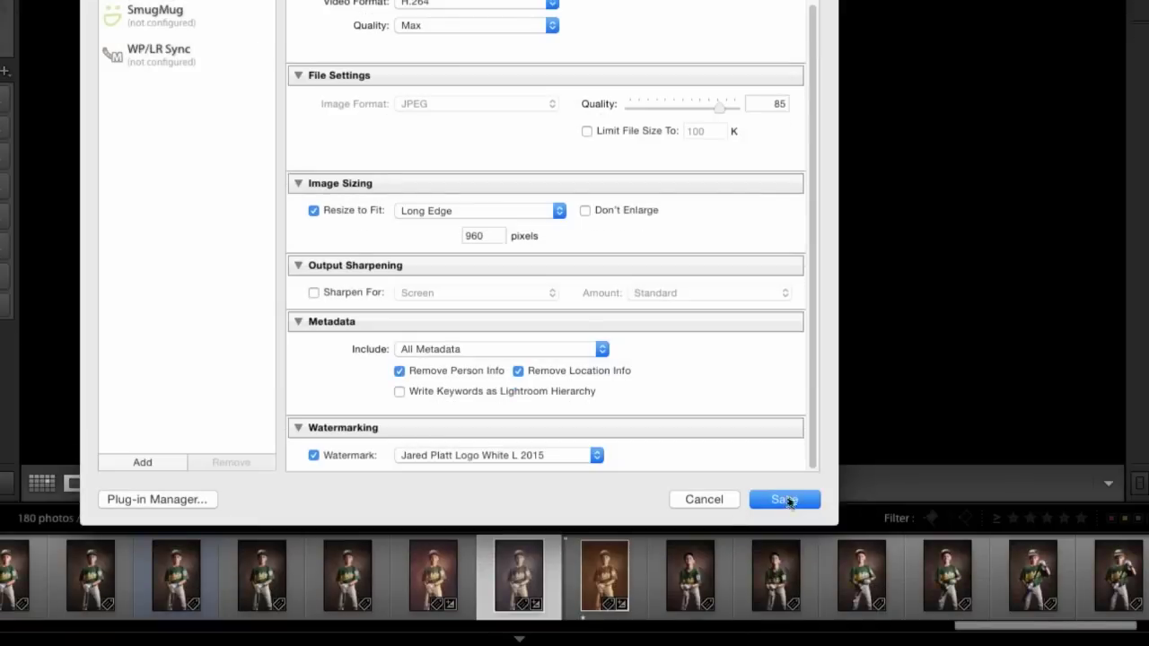
left_click(784, 500)
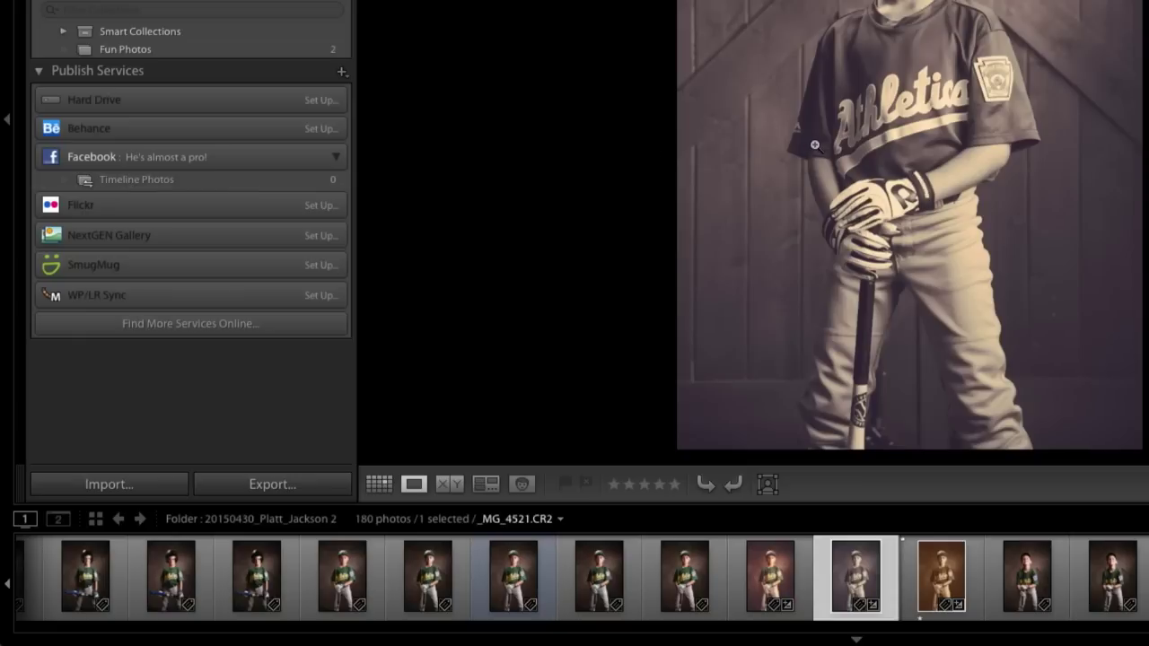
Step: In Grid view, add _MG_4521.CR2 to Timeline Photos and publish it to Facebook
key("g")
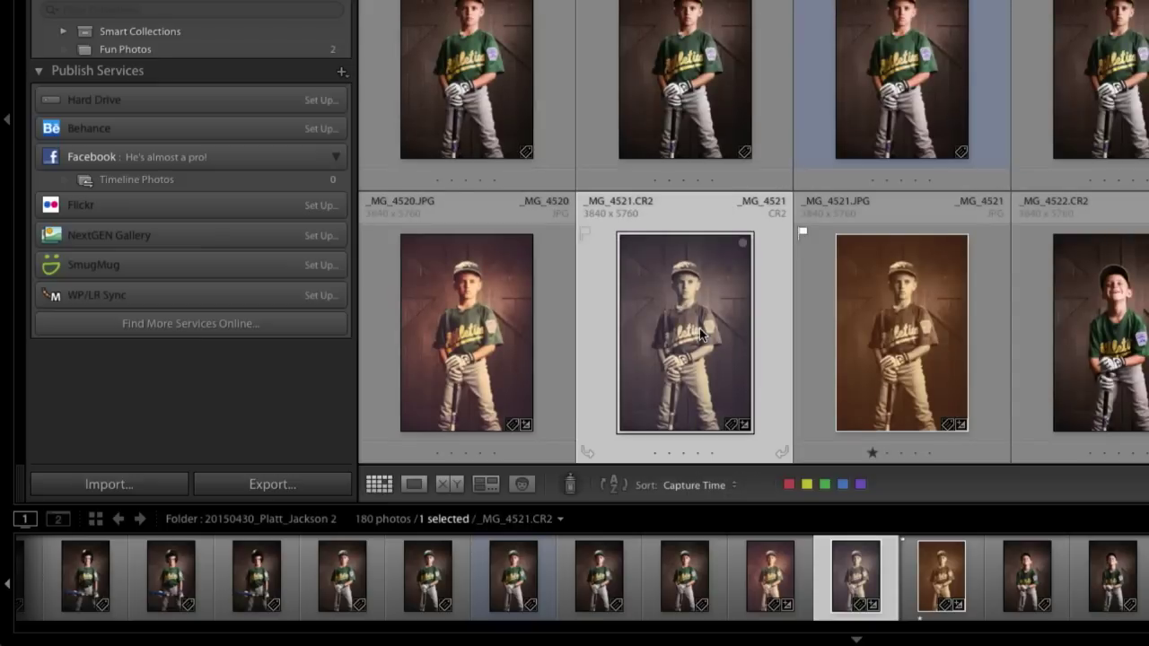
left_click_drag(700, 335, 165, 174)
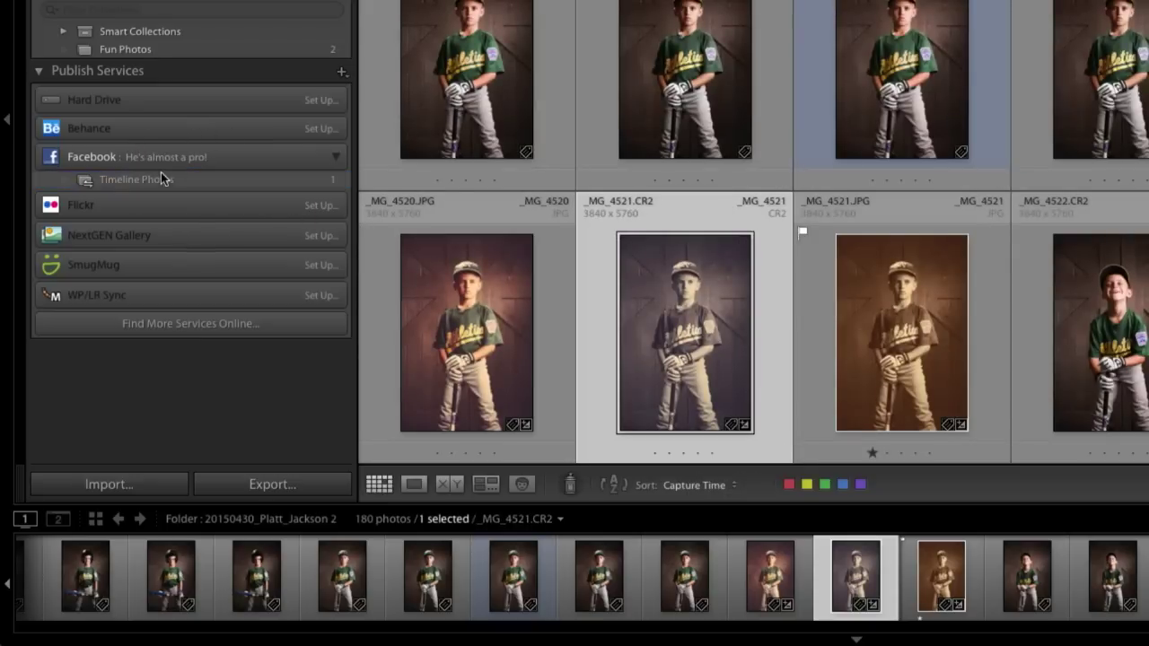
left_click(160, 176)
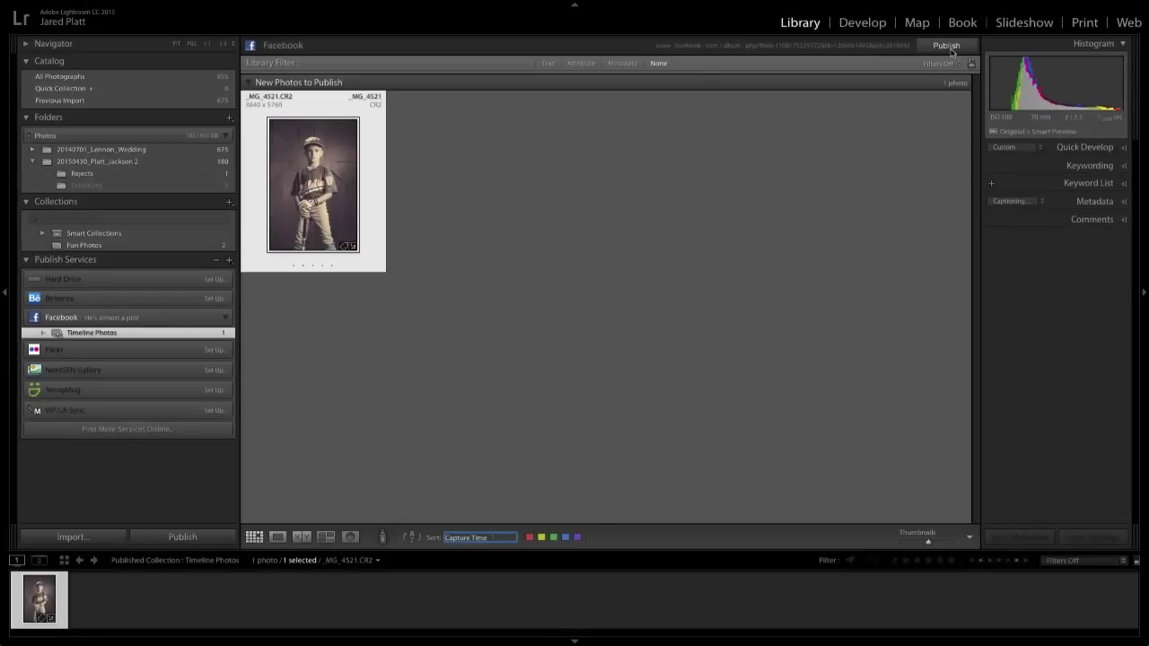
left_click(915, 32)
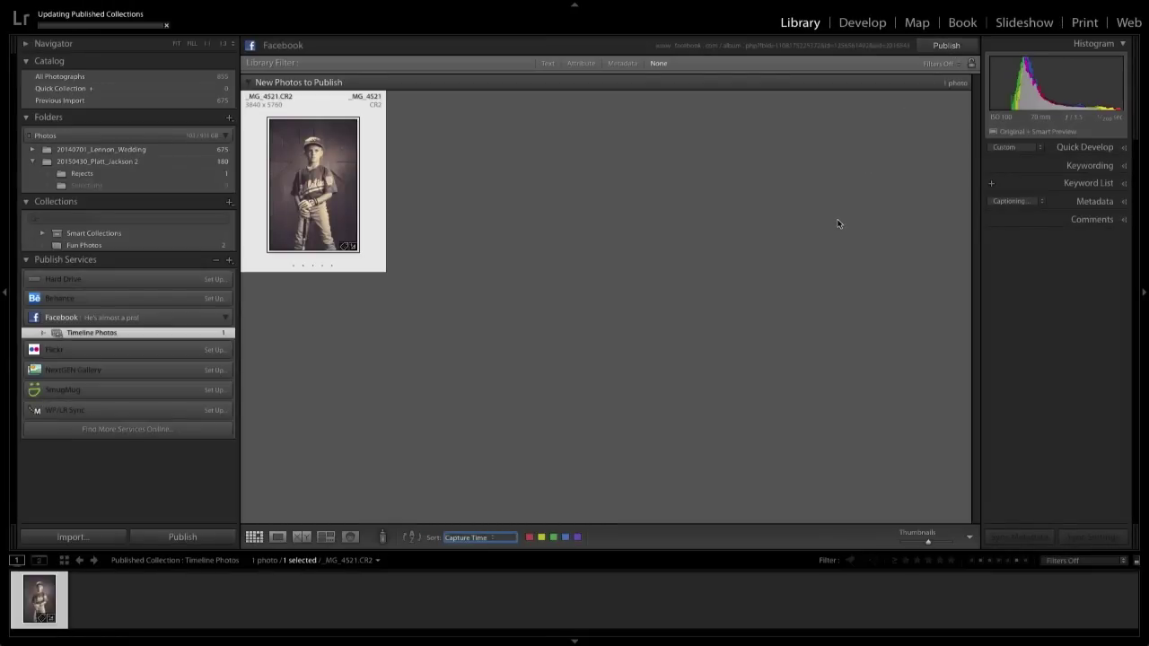